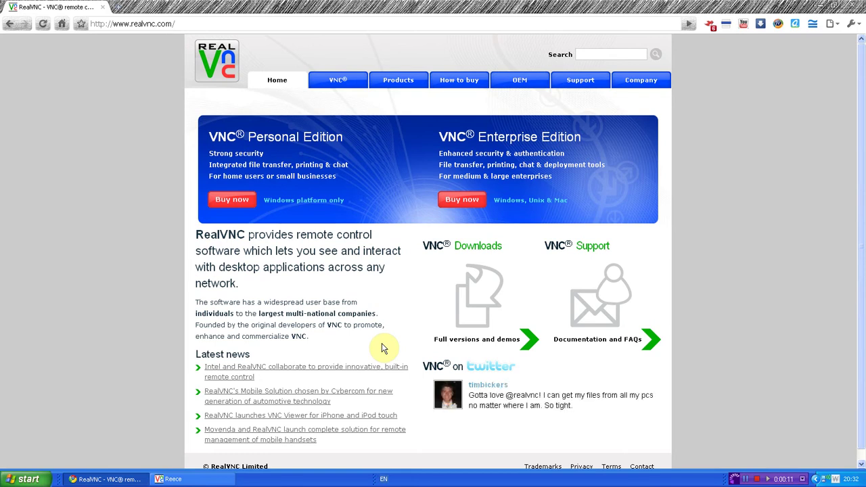
# Switch to the remote iPhone window in VNC Viewer, search the phone for Cydia and open it.
pyautogui.click(174, 479)
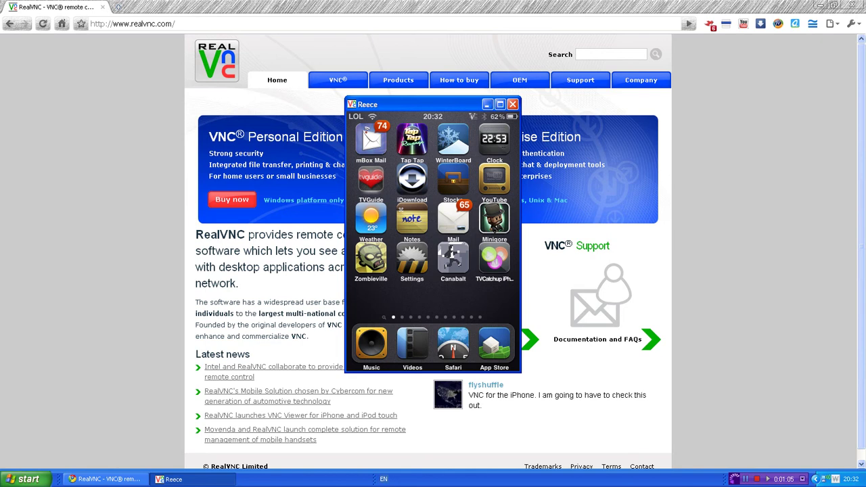
pyautogui.press('Home')
pyautogui.write('c')
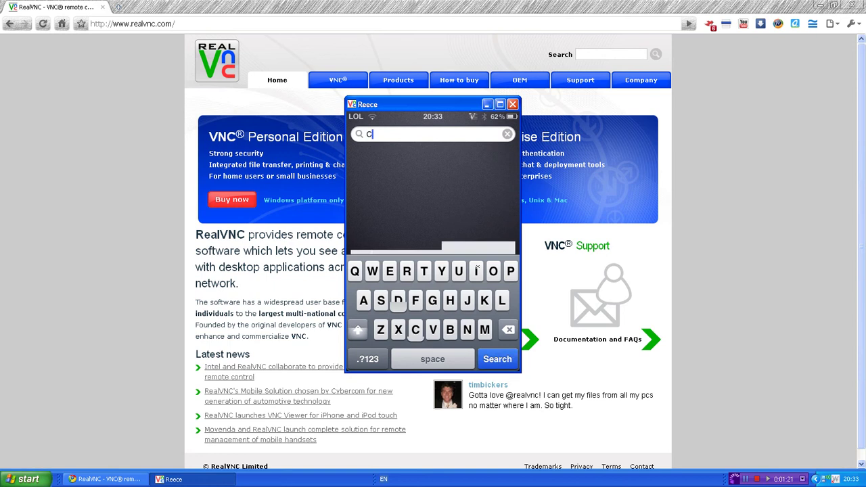
pyautogui.write('ydia')
pyautogui.click(406, 157)
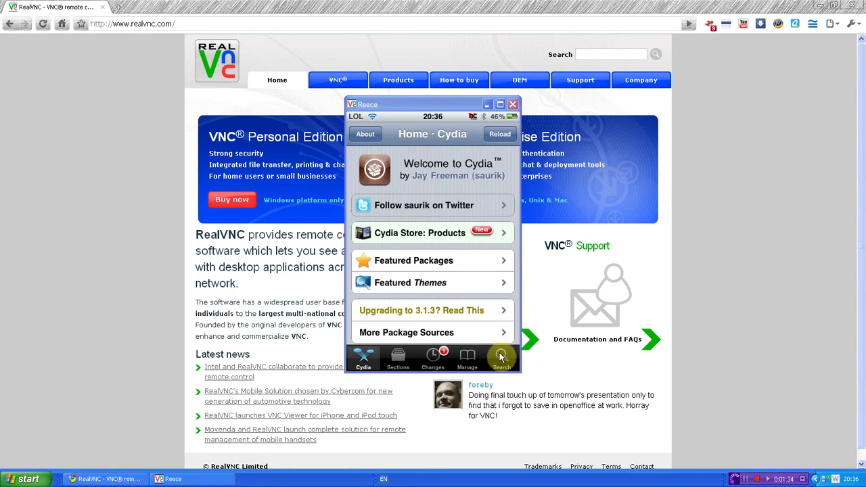
# Search Cydia for Veency and open the package's details page.
pyautogui.click(502, 357)
pyautogui.click(417, 136)
pyautogui.click(433, 329)
pyautogui.click(389, 270)
pyautogui.click(389, 270)
pyautogui.click(467, 329)
pyautogui.click(415, 330)
pyautogui.click(441, 270)
pyautogui.click(419, 176)
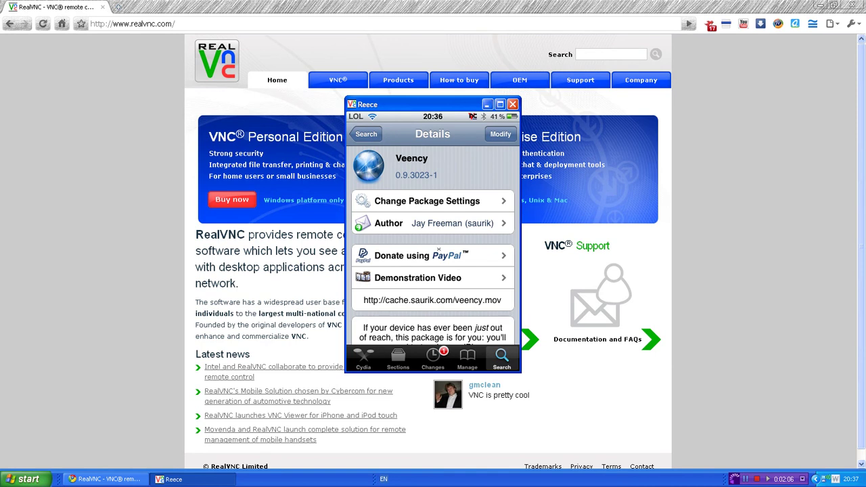
# Open the iPhone's Settings, view Veency's enabled and password options, and return to the main settings list.
pyautogui.click(421, 257)
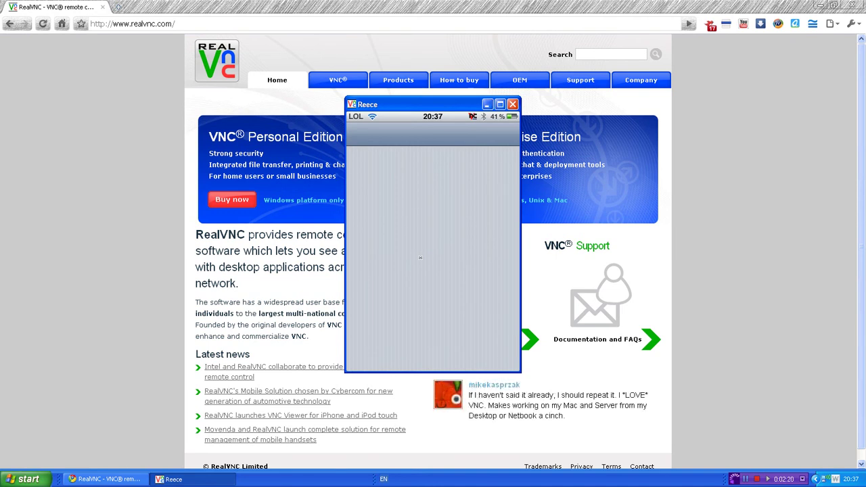
pyautogui.moveTo(416, 258); pyautogui.dragTo(416, 179)
pyautogui.click(406, 155)
pyautogui.click(368, 134)
pyautogui.moveTo(420, 341); pyautogui.dragTo(419, 246)
pyautogui.click(417, 283)
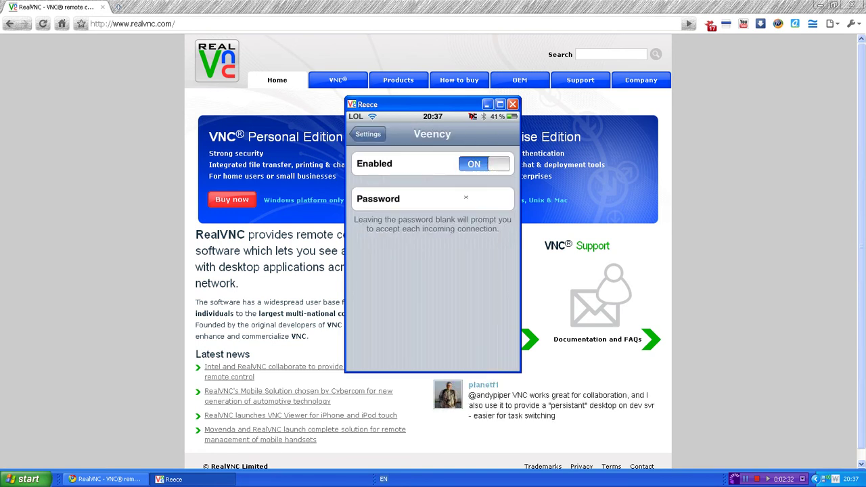
pyautogui.click(368, 134)
# Close the remote session, reconnect to the iPhone's server through VNC Viewer and bring up the phone's Wi-Fi Networks settings.
pyautogui.click(512, 106)
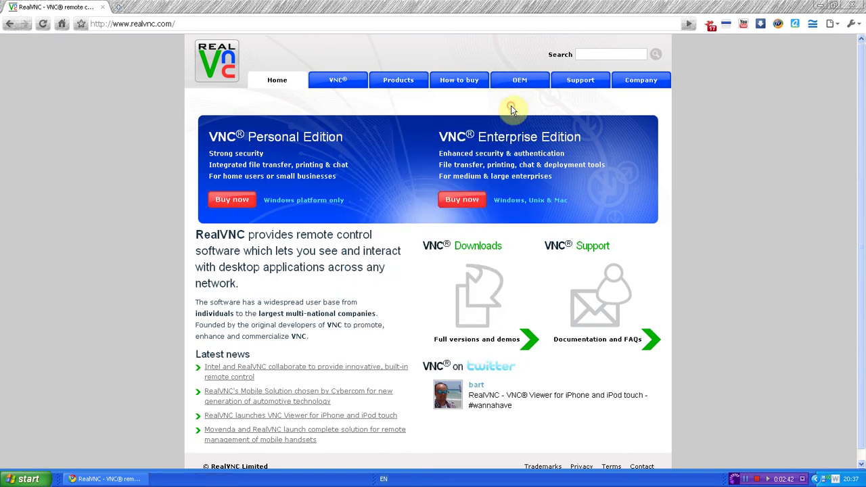
pyautogui.click(42, 479)
pyautogui.click(45, 396)
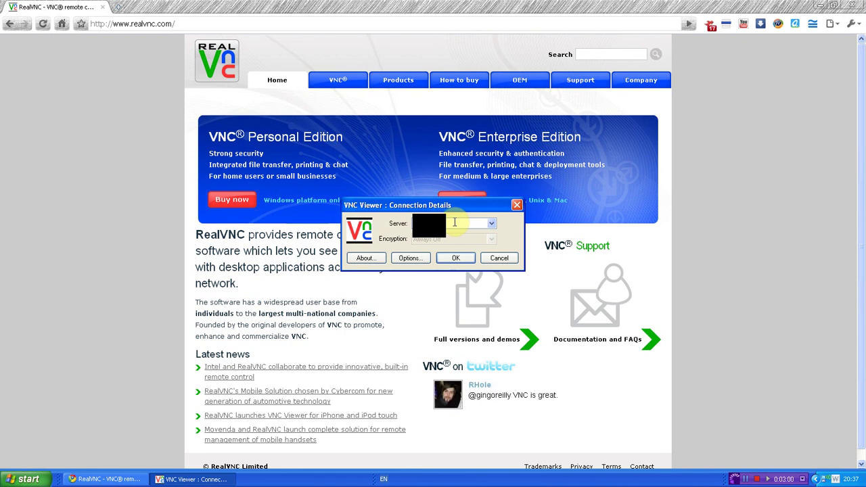
pyautogui.click(457, 258)
pyautogui.rightClick(432, 300)
pyautogui.click(406, 287)
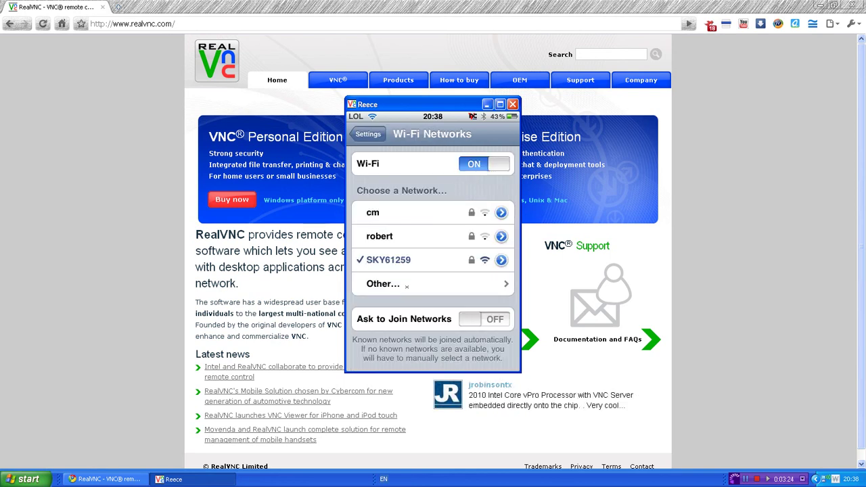
# End the current session, relaunch VNC Viewer to connect to the same server again, and go back to the iPhone's main Settings list.
pyautogui.click(513, 106)
pyautogui.click(26, 479)
pyautogui.click(69, 396)
pyautogui.click(457, 258)
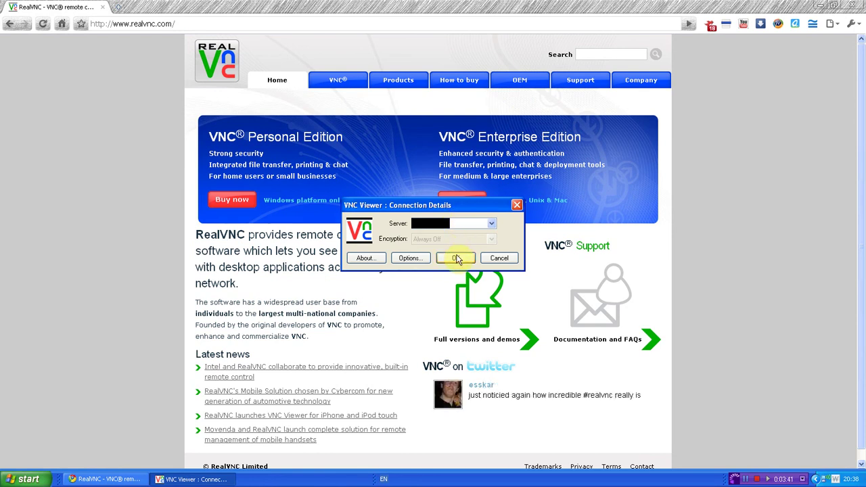
pyautogui.click(369, 135)
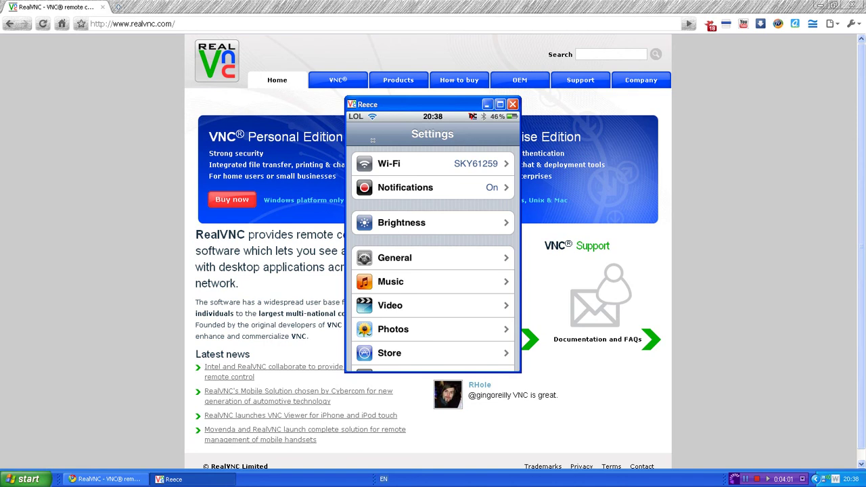